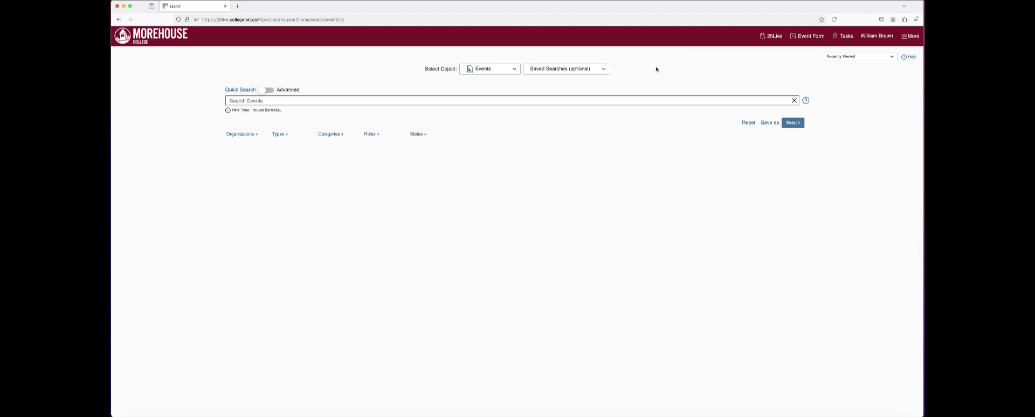
Open the home dashboard and review the task categories in its Tasks section
{"action": "left_click", "coordinate": [773, 36]}
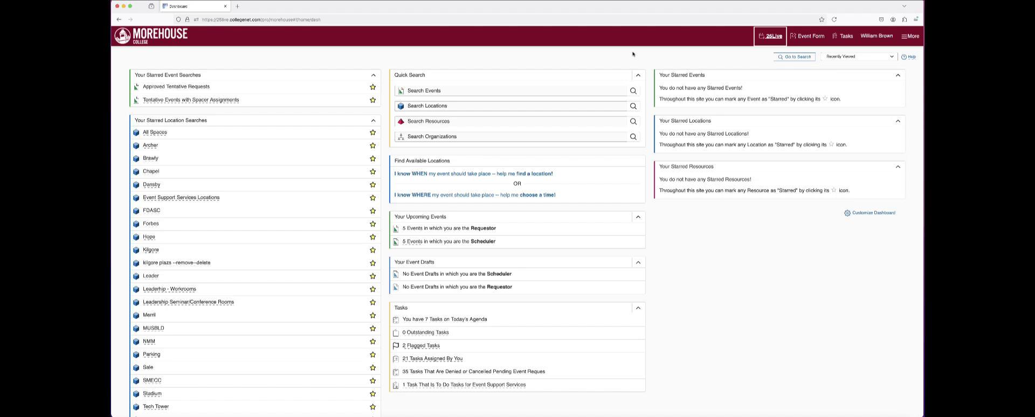
{"action": "scroll", "coordinate": [513, 292], "scroll_direction": "down", "scroll_amount": 1}
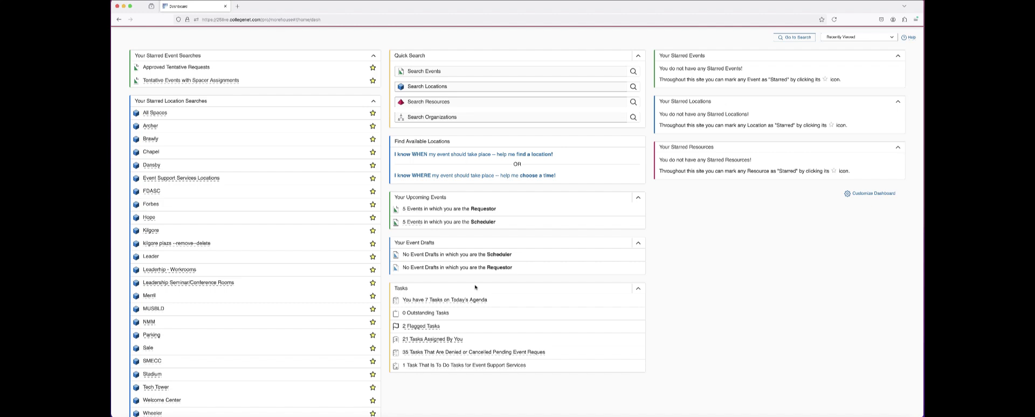
{"action": "scroll", "coordinate": [484, 287], "scroll_direction": "up", "scroll_amount": 1}
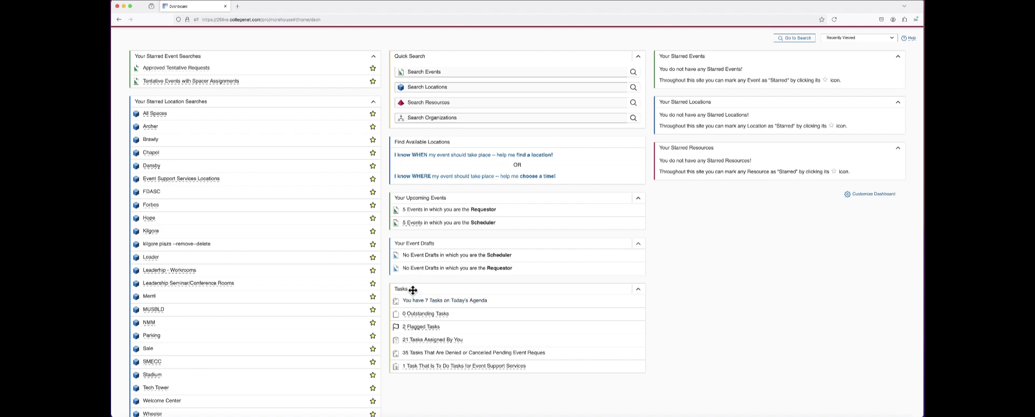
{"action": "scroll", "coordinate": [441, 288], "scroll_direction": "down", "scroll_amount": 1}
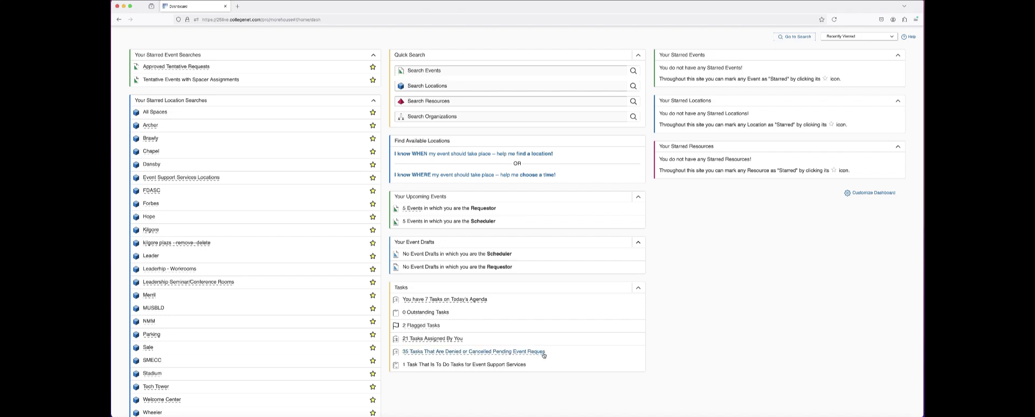
{"action": "scroll", "coordinate": [425, 376], "scroll_direction": "down", "scroll_amount": 1}
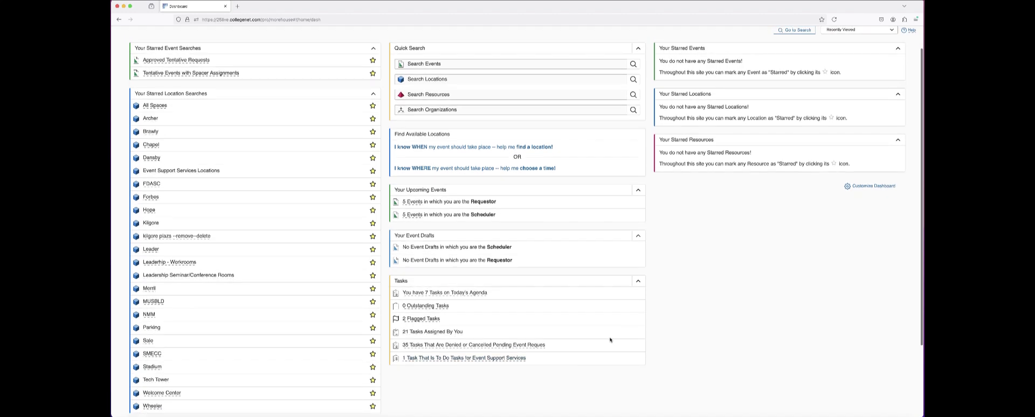
{"action": "scroll", "coordinate": [612, 342], "scroll_direction": "up", "scroll_amount": 3}
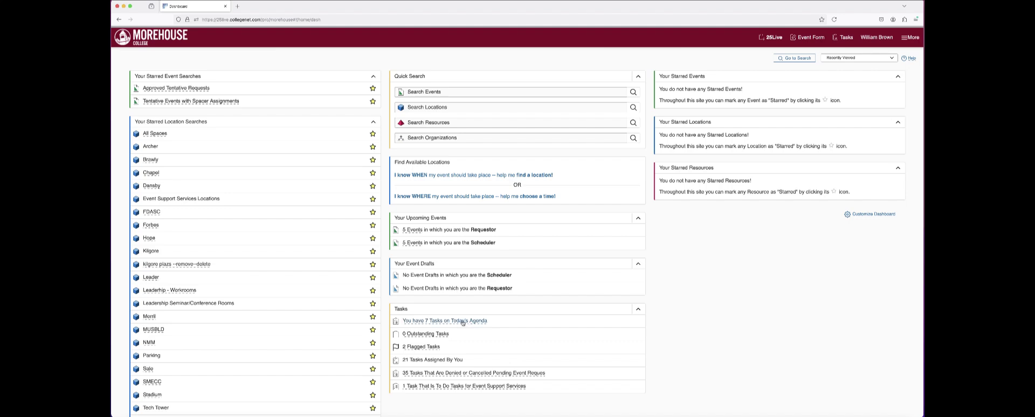
Open the tasks on today's agenda and display them as a list
{"action": "left_click", "coordinate": [463, 321]}
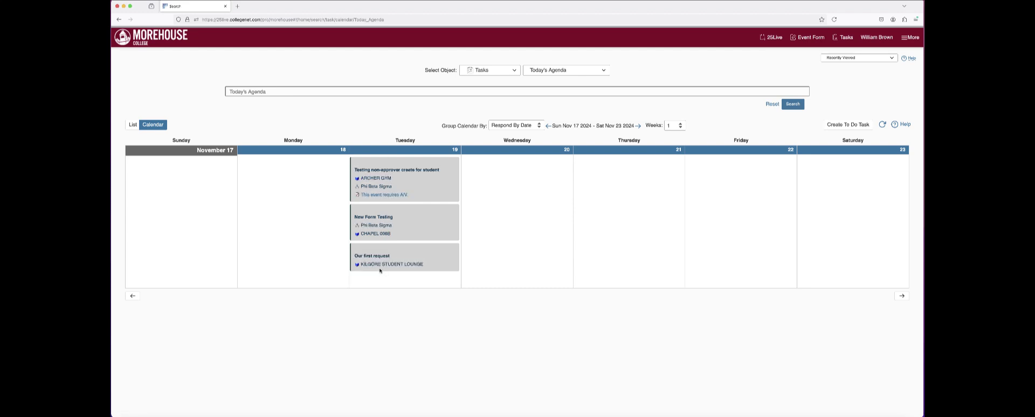
{"action": "left_click", "coordinate": [132, 125]}
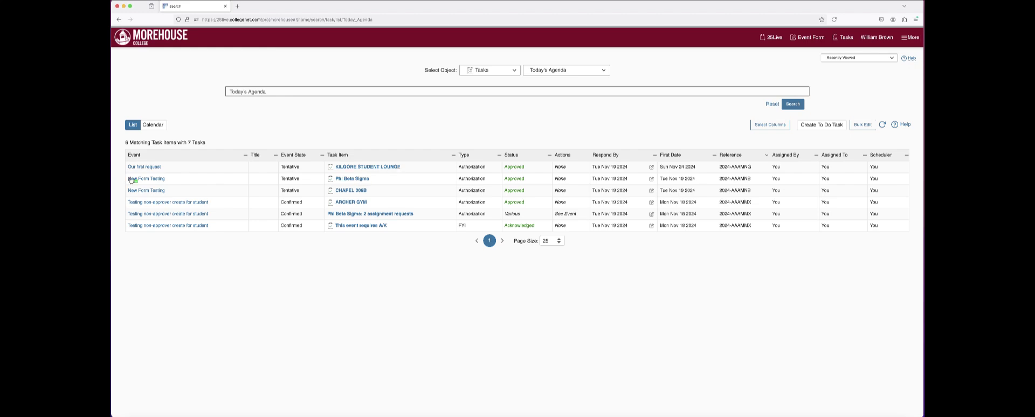
{"action": "mouse_move", "coordinate": [131, 182]}
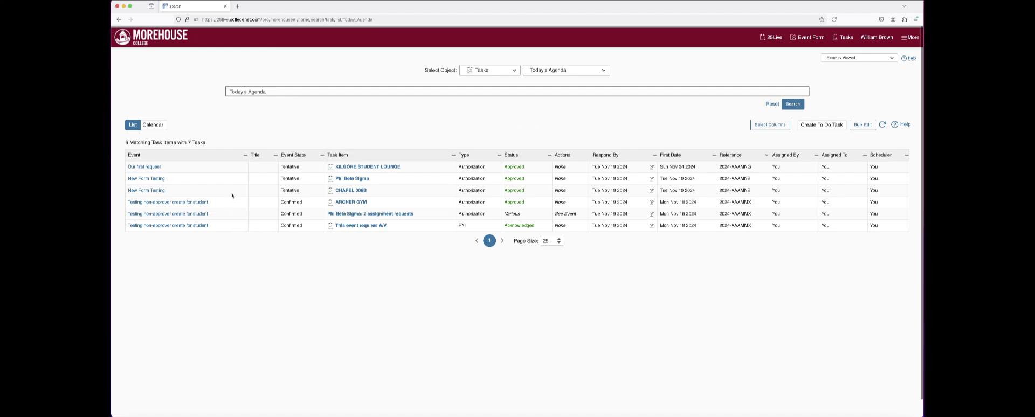
Open the "Our first request" event and review its details, custom attributes, requirements and occurrences
{"action": "mouse_move", "coordinate": [162, 189]}
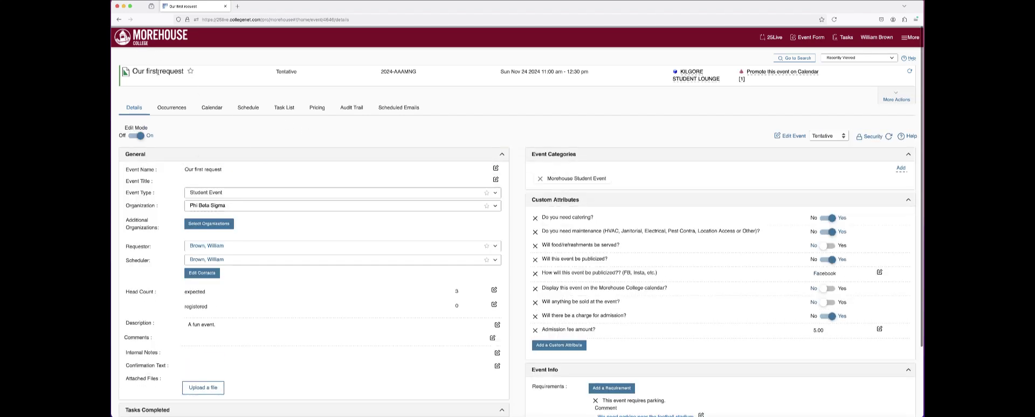
{"action": "scroll", "coordinate": [154, 92], "scroll_direction": "down", "scroll_amount": 1}
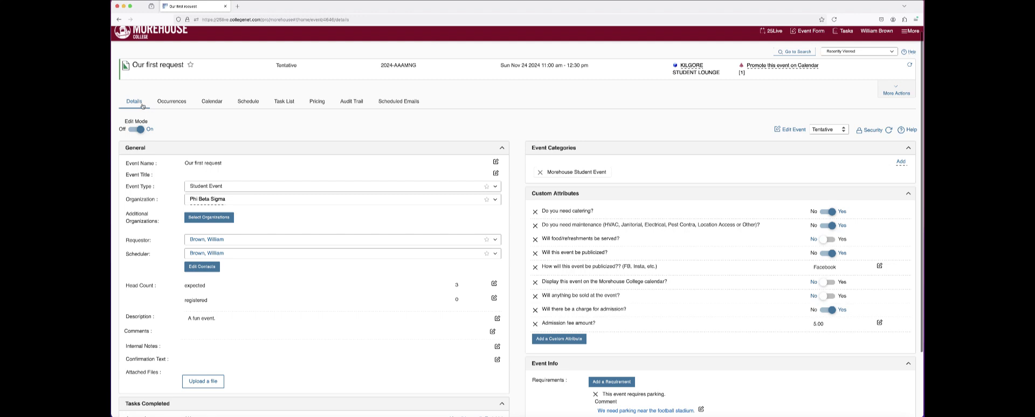
{"action": "scroll", "coordinate": [408, 113], "scroll_direction": "down", "scroll_amount": 3}
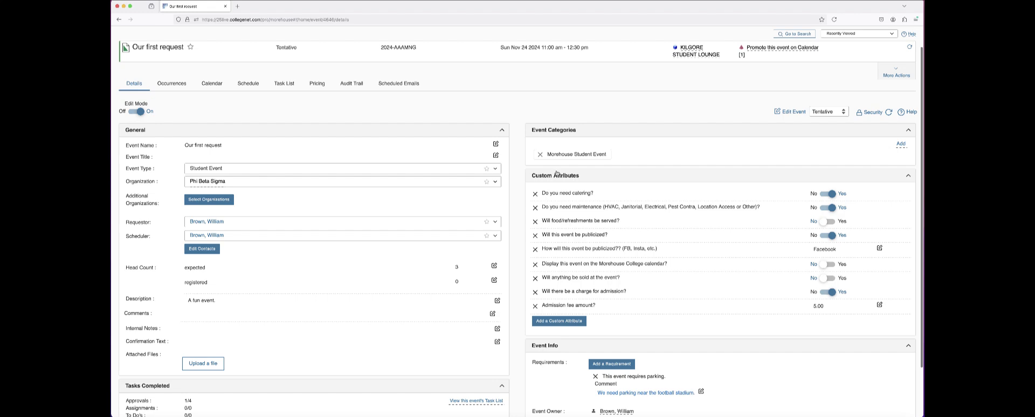
{"action": "scroll", "coordinate": [514, 145], "scroll_direction": "down", "scroll_amount": 3}
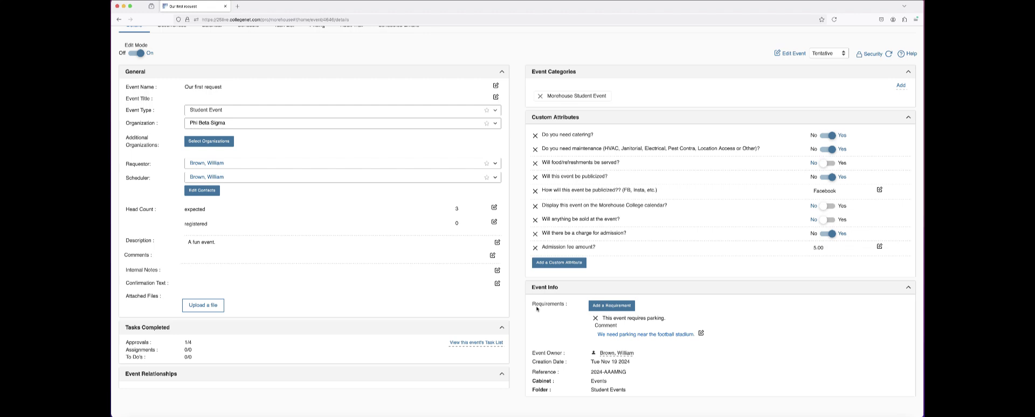
{"action": "scroll", "coordinate": [536, 309], "scroll_direction": "up", "scroll_amount": 1}
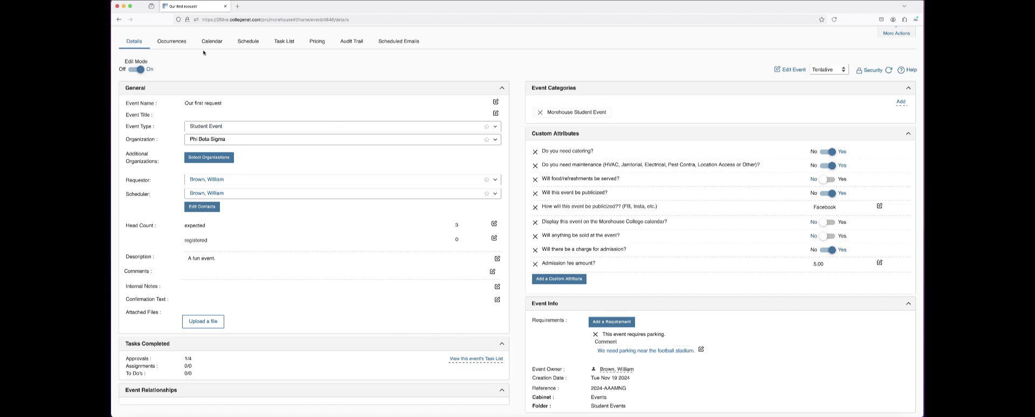
{"action": "scroll", "coordinate": [205, 54], "scroll_direction": "up", "scroll_amount": 1}
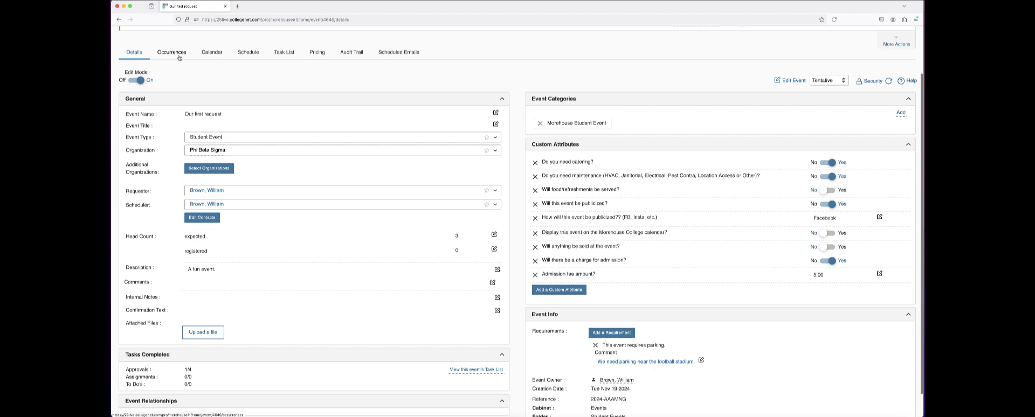
{"action": "left_click", "coordinate": [181, 56]}
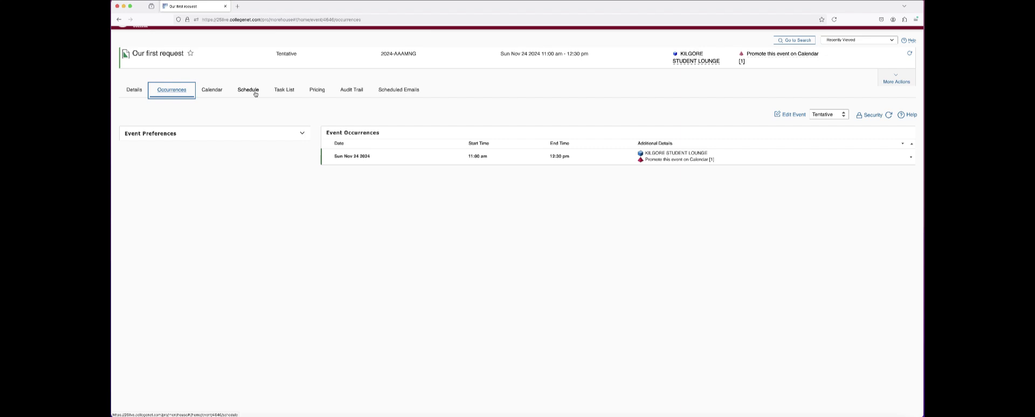
Open the event's task list and expand Requirement Approvals and To Dos and FYIs to review their tasks and assignees
{"action": "left_click", "coordinate": [285, 89]}
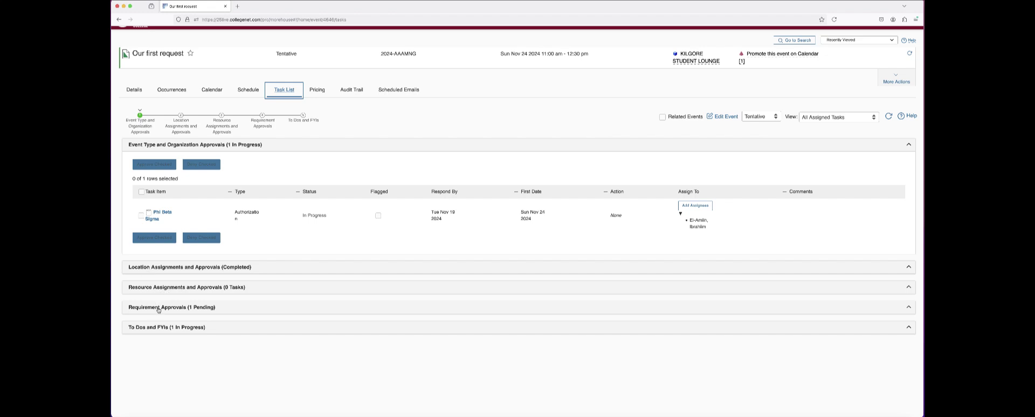
{"action": "left_click", "coordinate": [251, 310]}
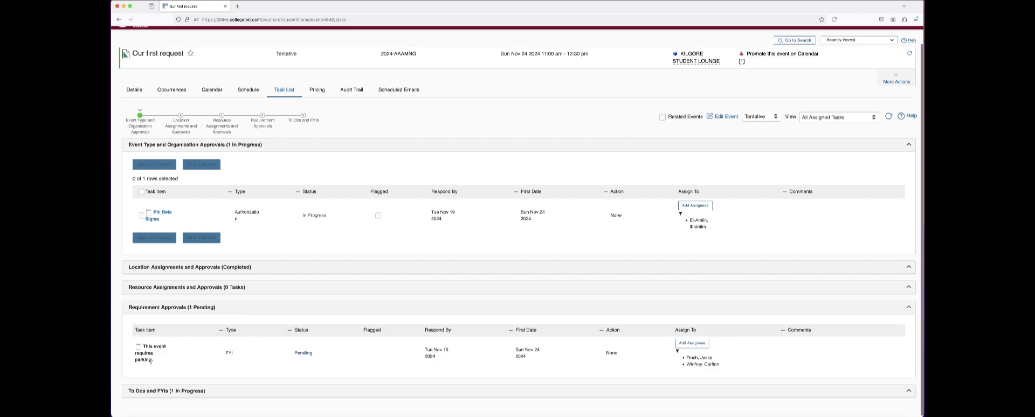
{"action": "scroll", "coordinate": [162, 355], "scroll_direction": "down", "scroll_amount": 1}
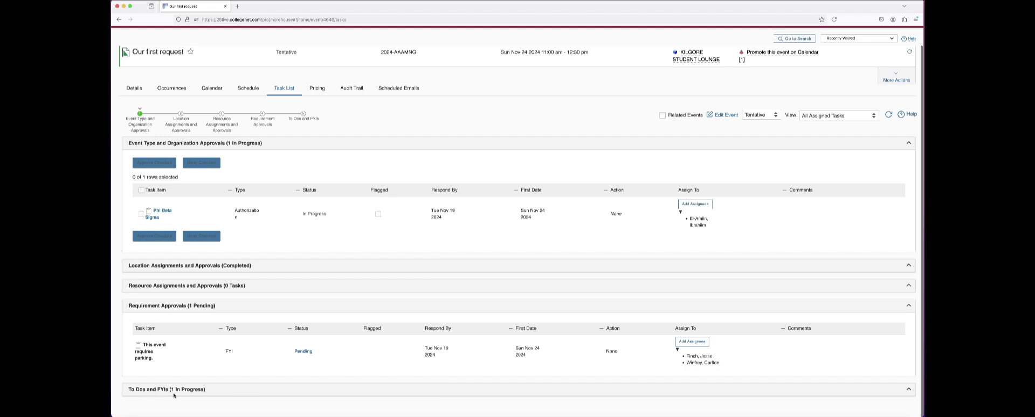
{"action": "scroll", "coordinate": [204, 389], "scroll_direction": "down", "scroll_amount": 4}
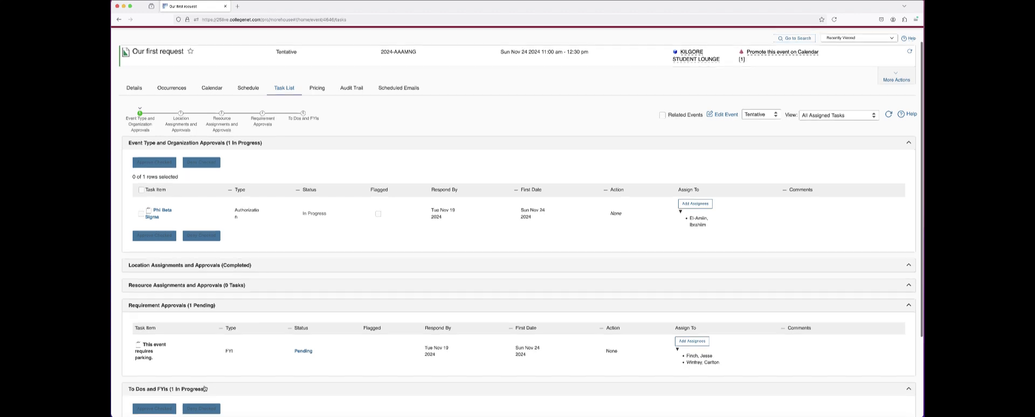
{"action": "scroll", "coordinate": [218, 389], "scroll_direction": "down", "scroll_amount": 1}
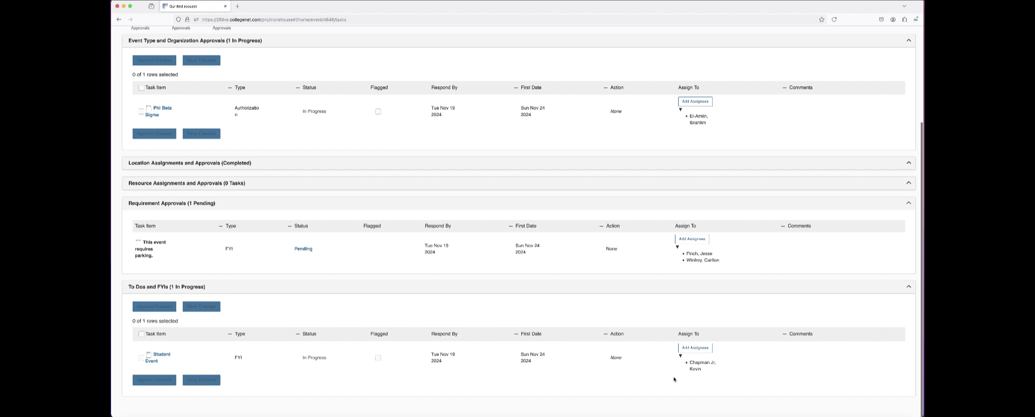
{"action": "scroll", "coordinate": [674, 379], "scroll_direction": "up", "scroll_amount": 5}
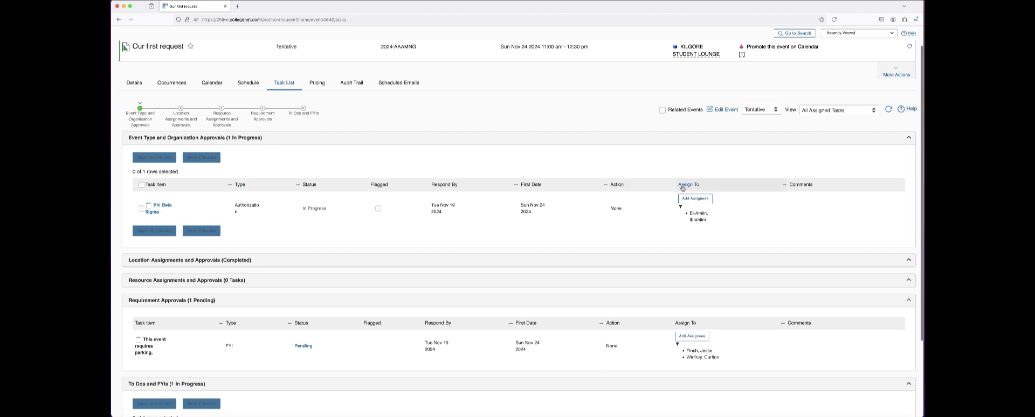
Expand Location Assignments and Approvals to check the approval status and assignees for the Kilgore Student Lounge
{"action": "left_click", "coordinate": [712, 263]}
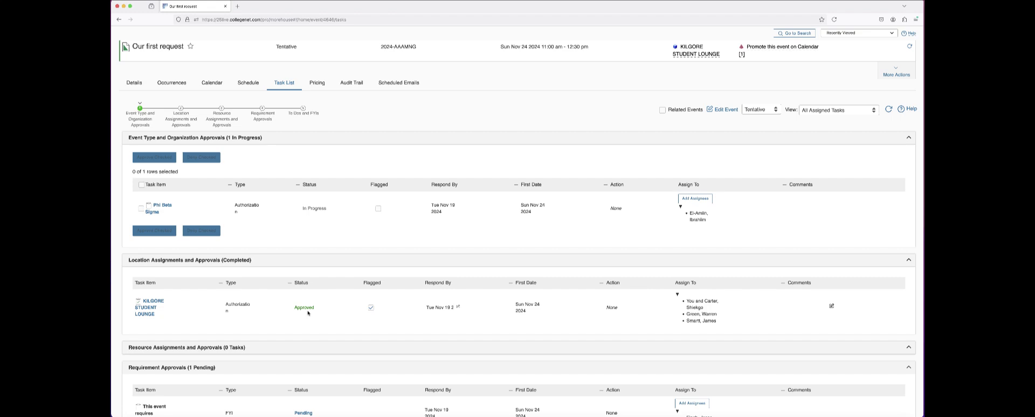
{"action": "scroll", "coordinate": [308, 312], "scroll_direction": "up", "scroll_amount": 1}
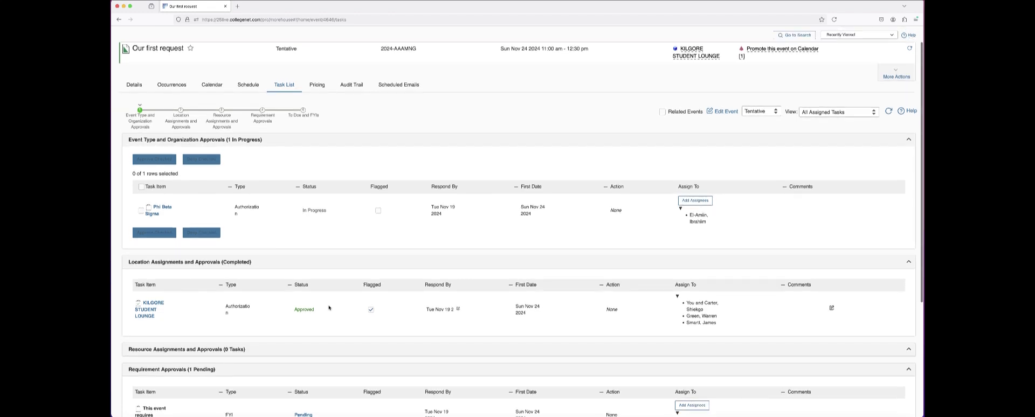
{"action": "scroll", "coordinate": [329, 308], "scroll_direction": "up", "scroll_amount": 2}
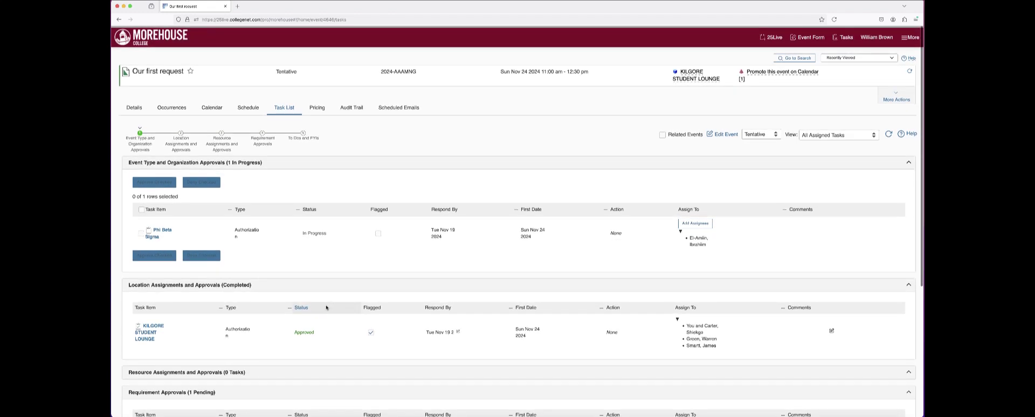
Return to the home dashboard, go to the task search and show the Flagged tasks
{"action": "left_click", "coordinate": [773, 38]}
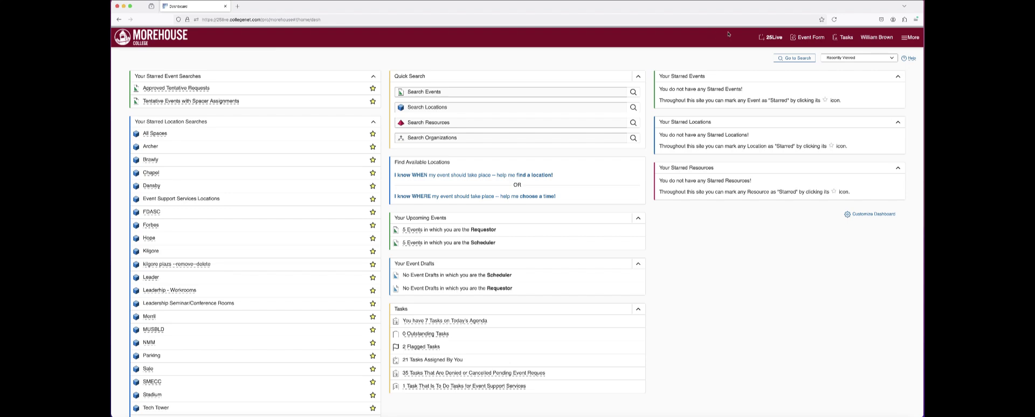
{"action": "left_click", "coordinate": [845, 37]}
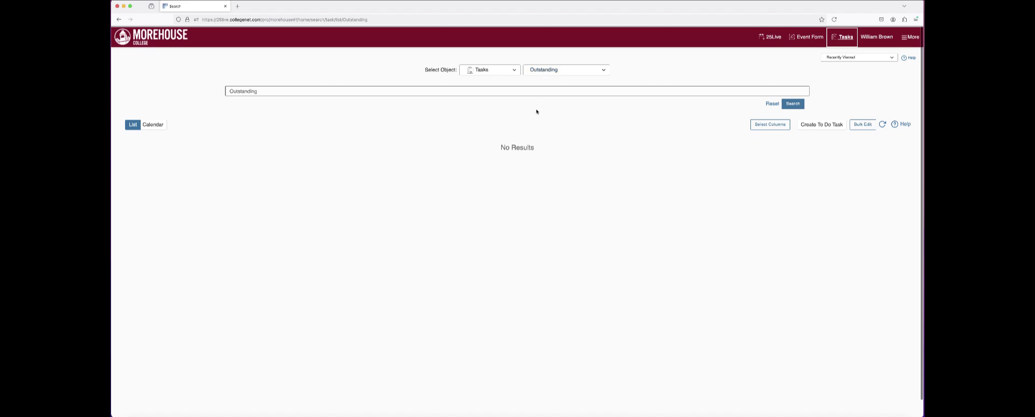
{"action": "left_click", "coordinate": [575, 72]}
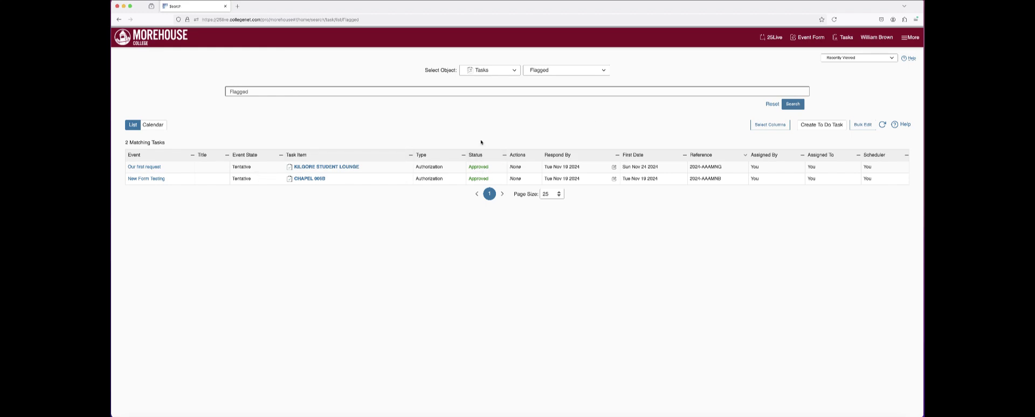
Show the Completed group of tasks, followed by the Assigned By You group
{"action": "left_click", "coordinate": [556, 69]}
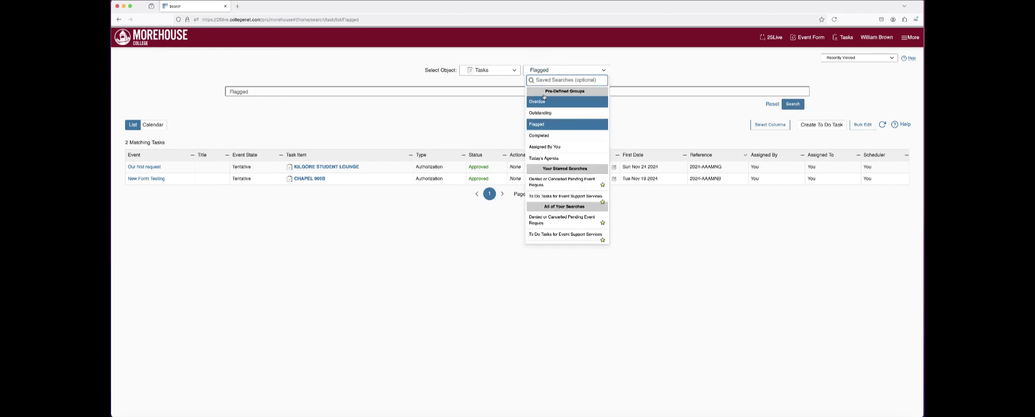
{"action": "left_click", "coordinate": [542, 136]}
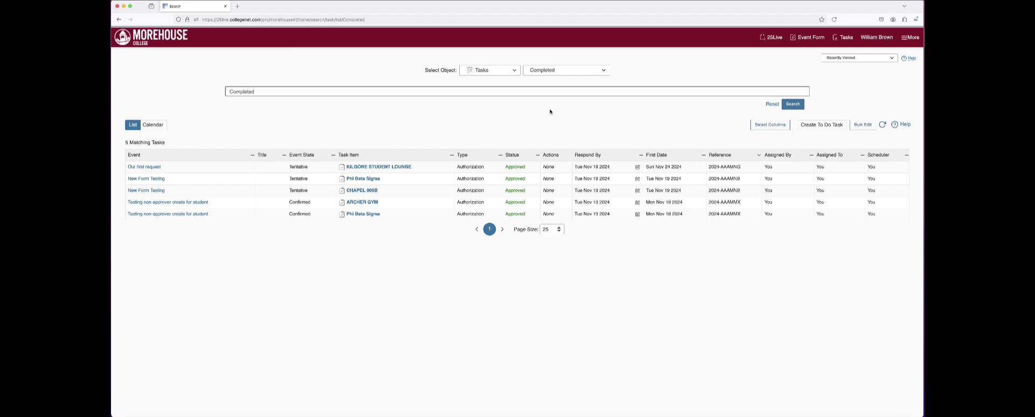
{"action": "left_click", "coordinate": [560, 71]}
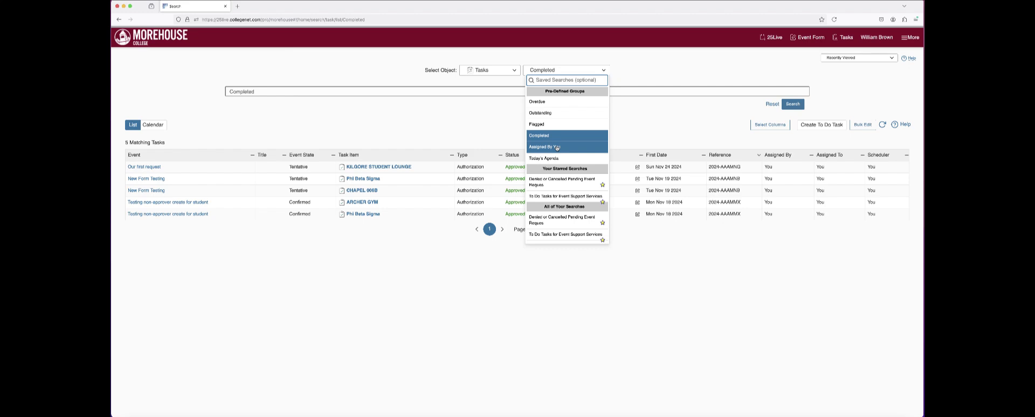
{"action": "left_click", "coordinate": [557, 147]}
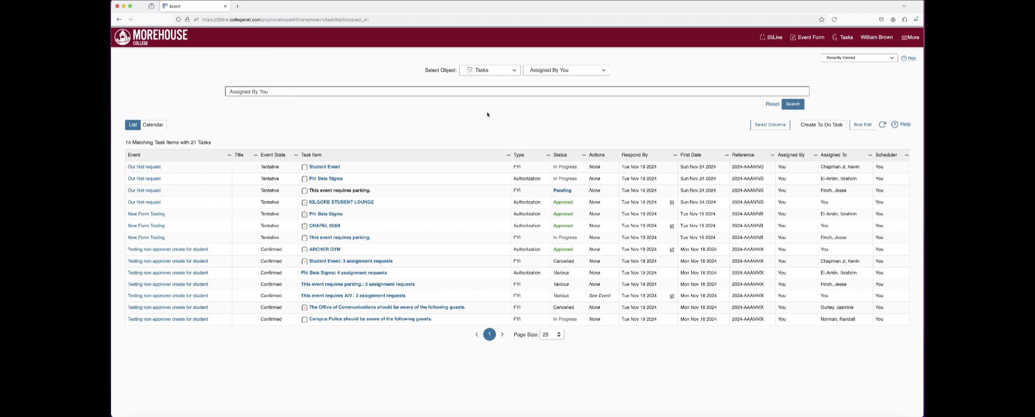
Show the Today's Agenda tasks and switch them to the calendar view
{"action": "left_click", "coordinate": [547, 71]}
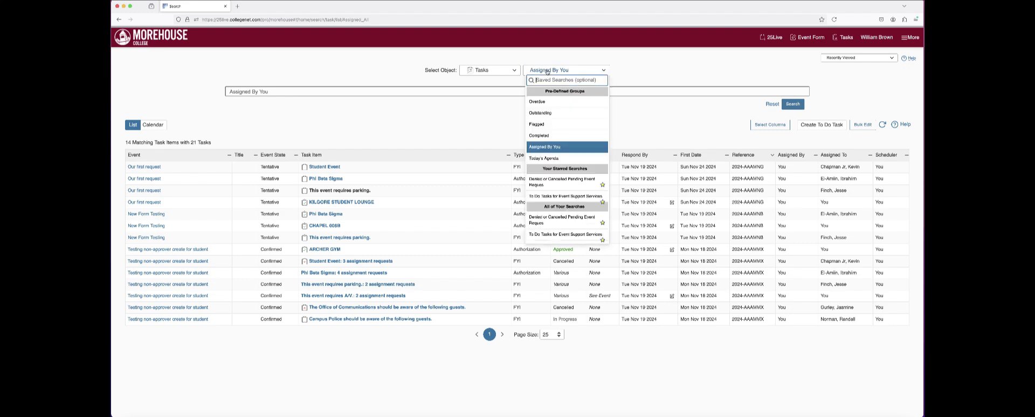
{"action": "left_click", "coordinate": [544, 158]}
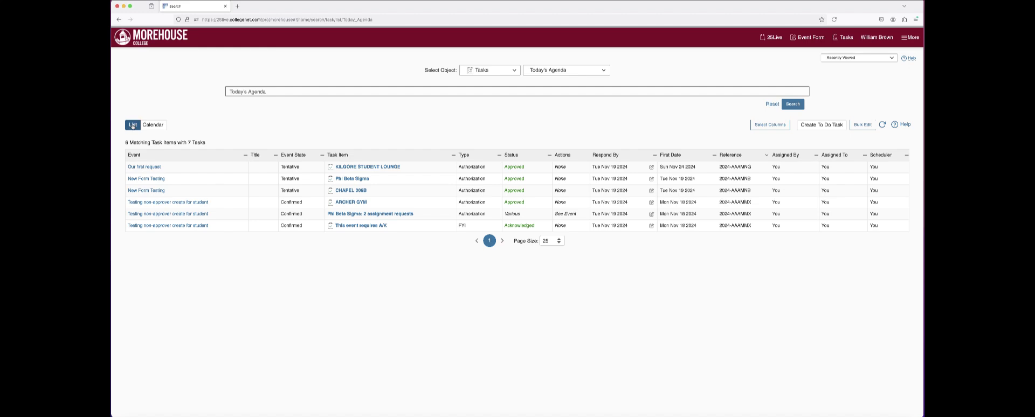
{"action": "left_click", "coordinate": [155, 124]}
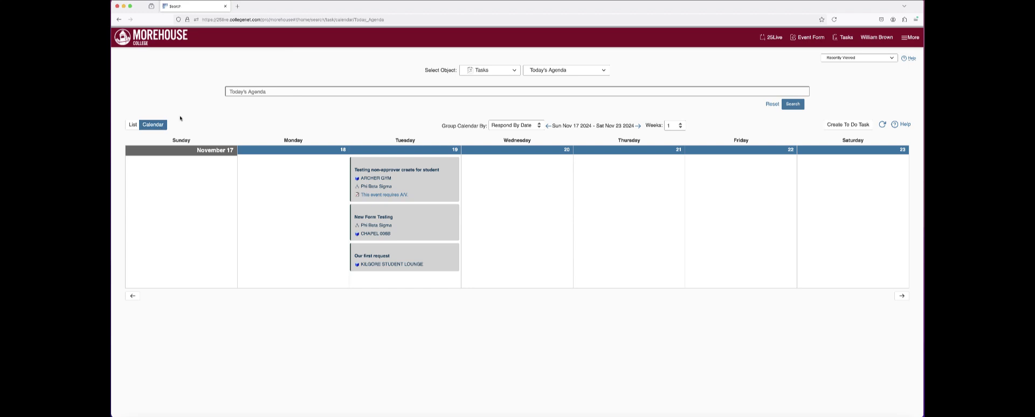
Set the Today's Agenda calendar's start date to October 1, 2024
{"action": "left_click", "coordinate": [589, 126]}
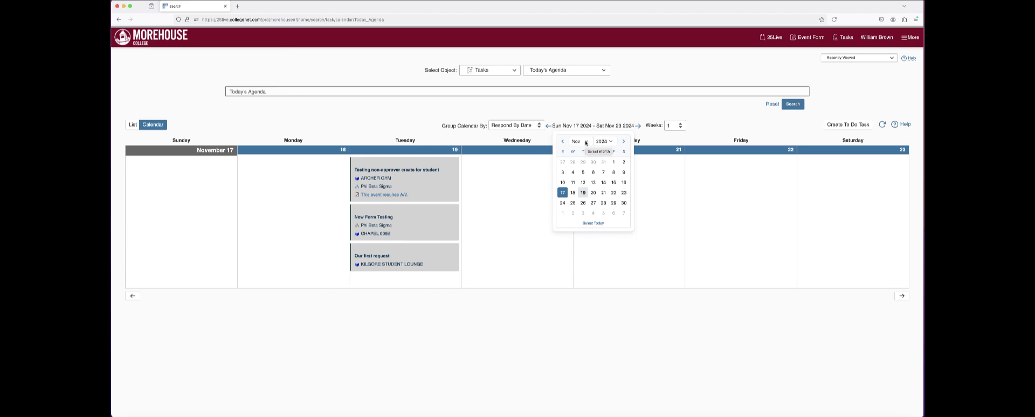
{"action": "left_click", "coordinate": [586, 143]}
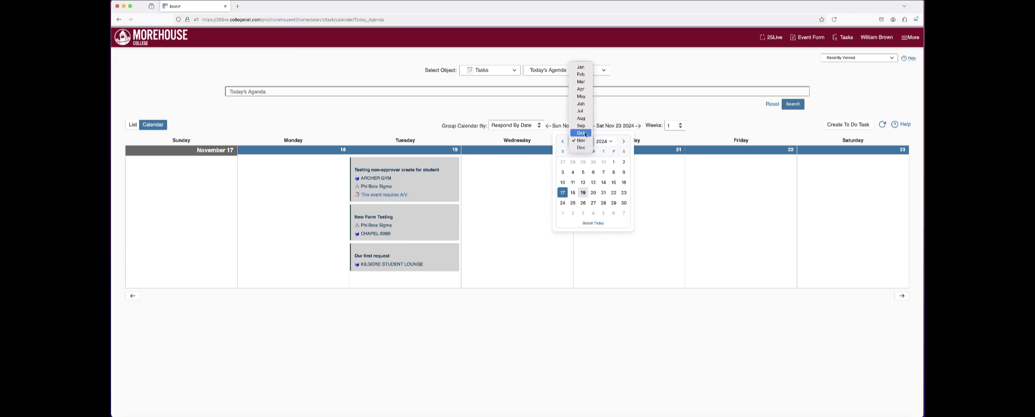
{"action": "left_click", "coordinate": [585, 134]}
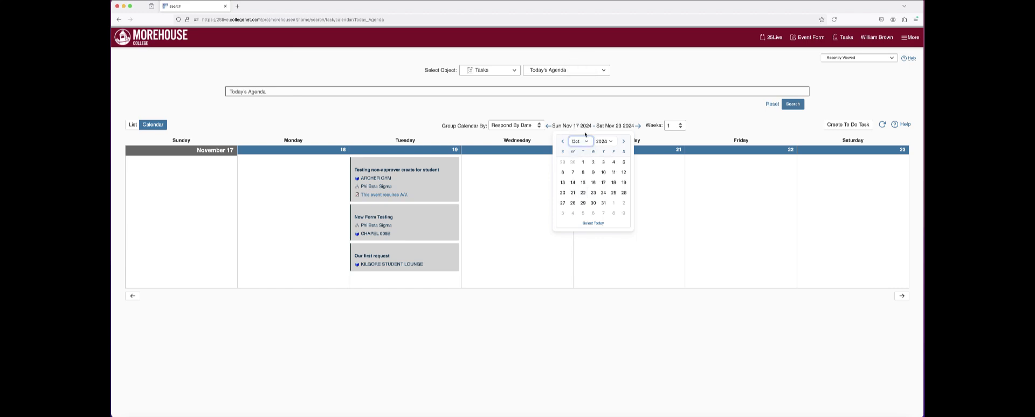
{"action": "left_click", "coordinate": [584, 163]}
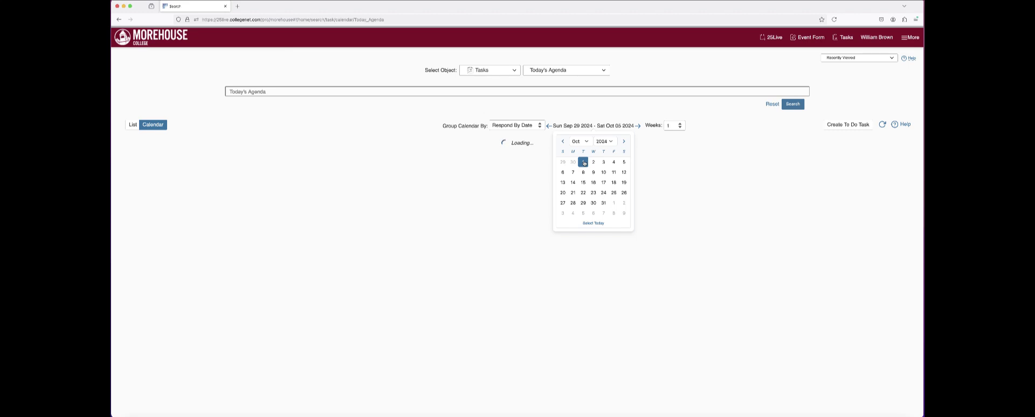
{"action": "left_click", "coordinate": [642, 118]}
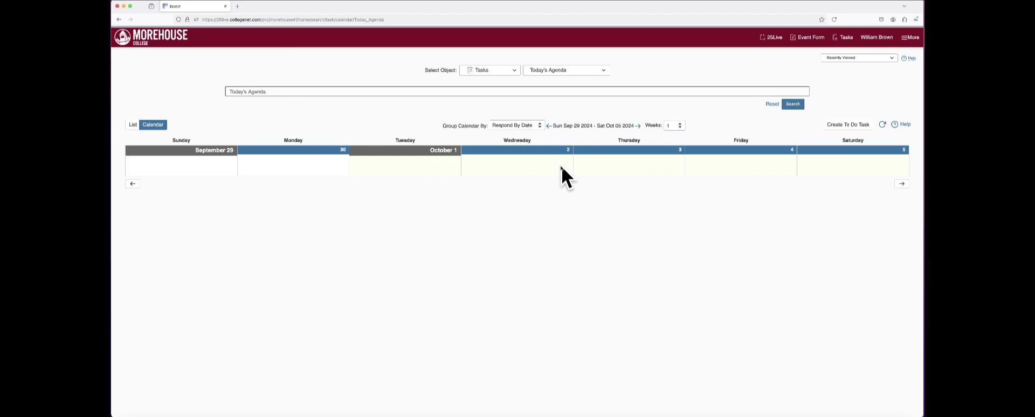
Extend the task calendar to 12 weeks and review the tasks across the whole date range
{"action": "left_click", "coordinate": [682, 128]}
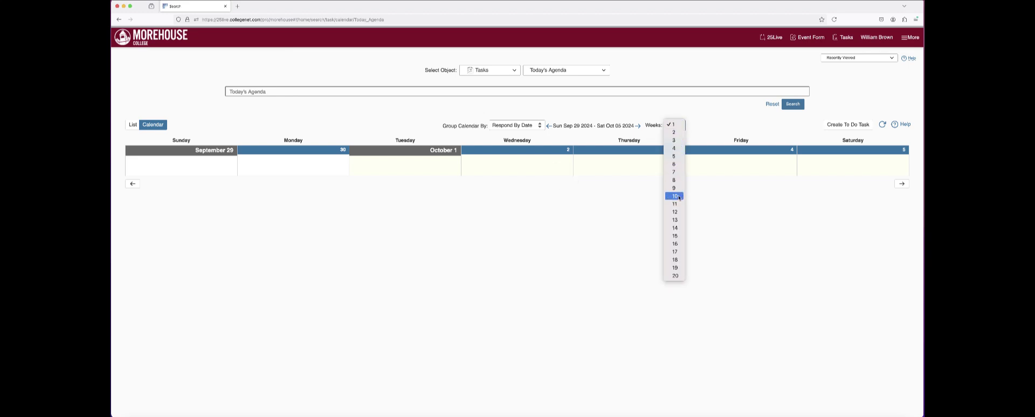
{"action": "left_click", "coordinate": [675, 212]}
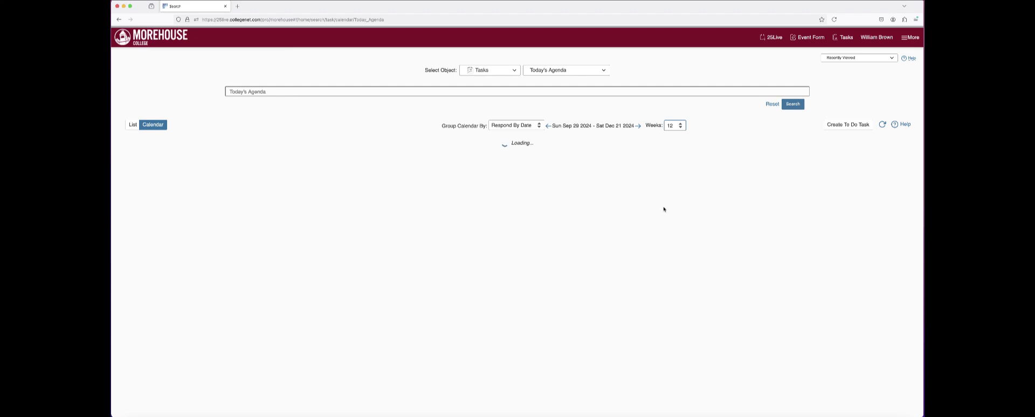
{"action": "scroll", "coordinate": [682, 232], "scroll_direction": "down", "scroll_amount": 5}
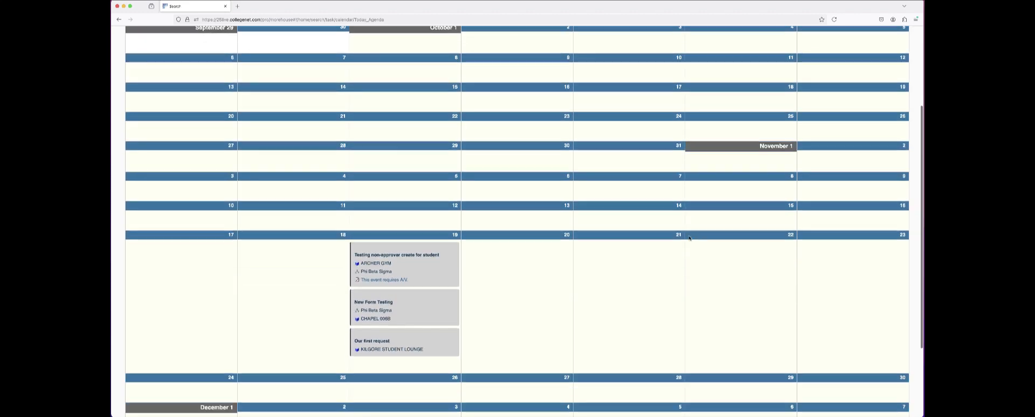
{"action": "scroll", "coordinate": [689, 237], "scroll_direction": "down", "scroll_amount": 2}
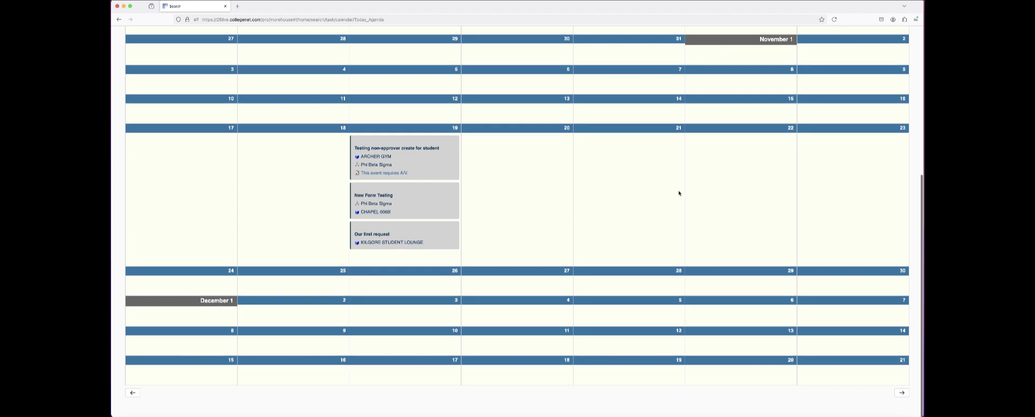
{"action": "scroll", "coordinate": [675, 193], "scroll_direction": "up", "scroll_amount": 7}
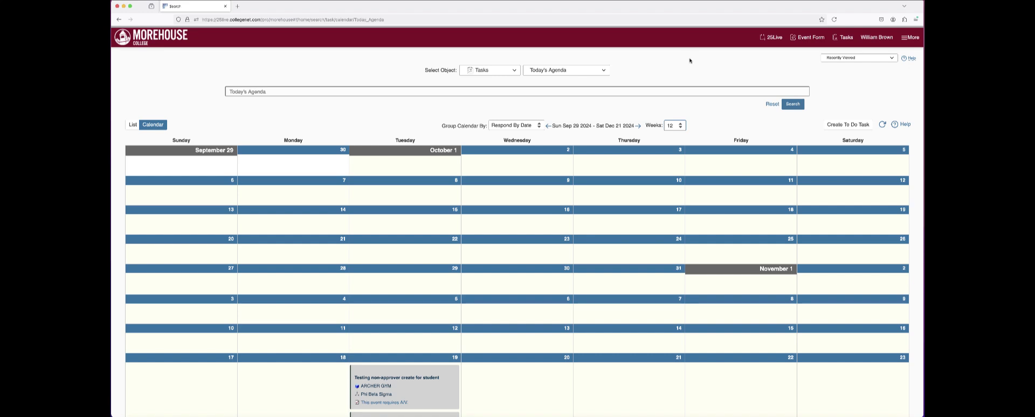
{"action": "scroll", "coordinate": [691, 62], "scroll_direction": "down", "scroll_amount": 1}
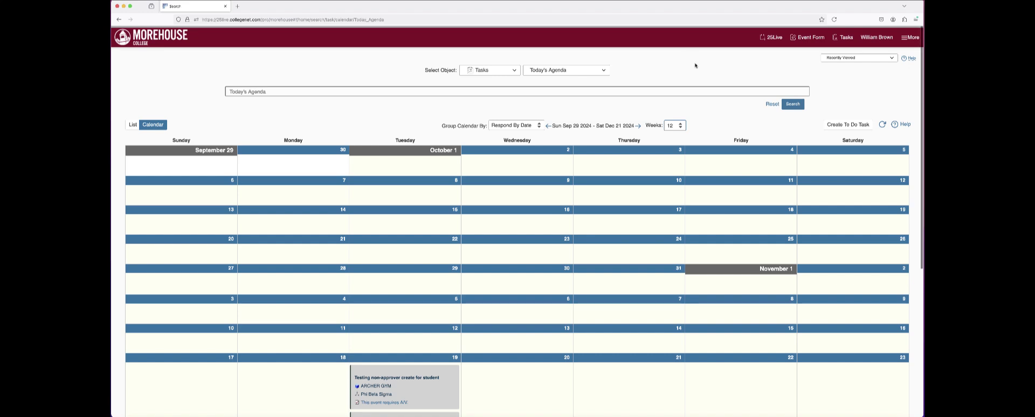
{"action": "scroll", "coordinate": [695, 66], "scroll_direction": "down", "scroll_amount": 1}
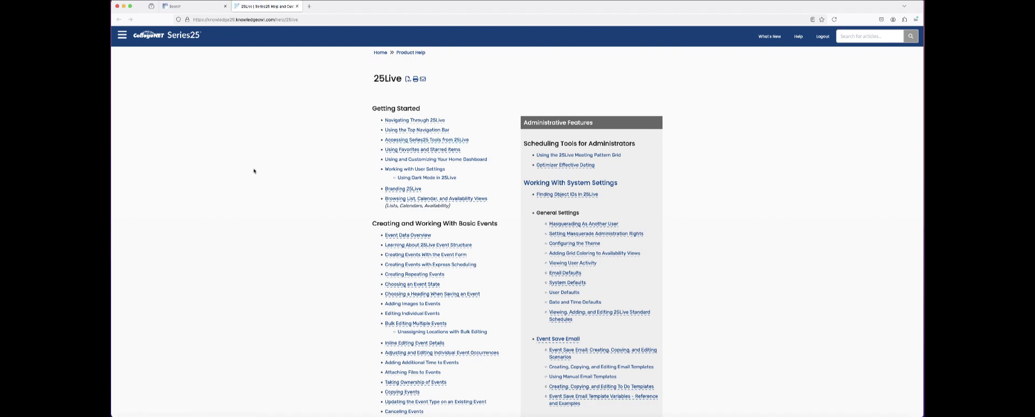
Look through the 25Live product help topics, including Getting Started and Creating and Working With Basic Events
{"action": "scroll", "coordinate": [248, 176], "scroll_direction": "down", "scroll_amount": 1}
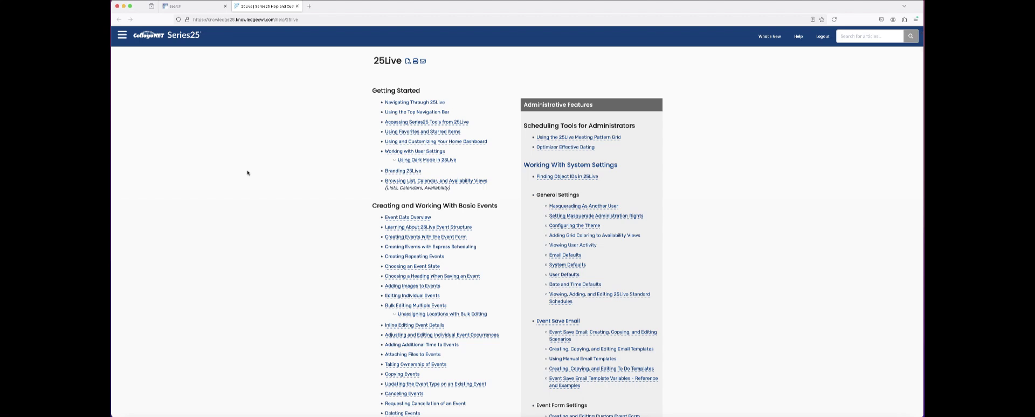
{"action": "scroll", "coordinate": [249, 171], "scroll_direction": "down", "scroll_amount": 4}
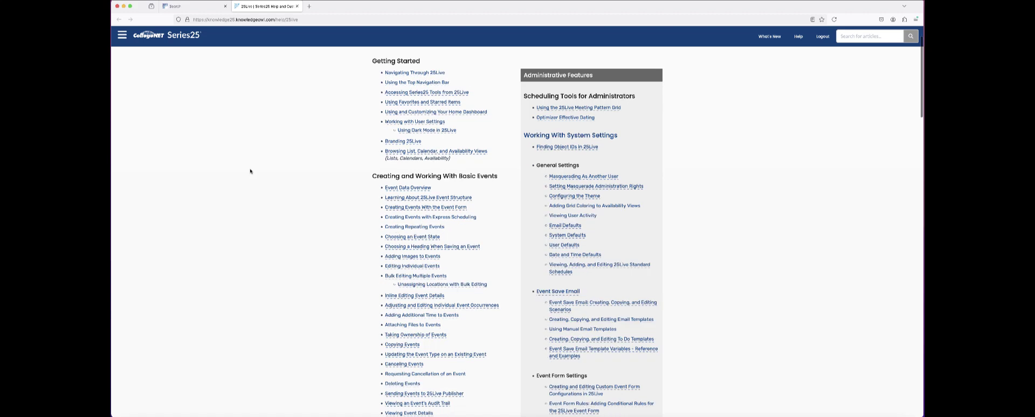
{"action": "scroll", "coordinate": [252, 171], "scroll_direction": "down", "scroll_amount": 2}
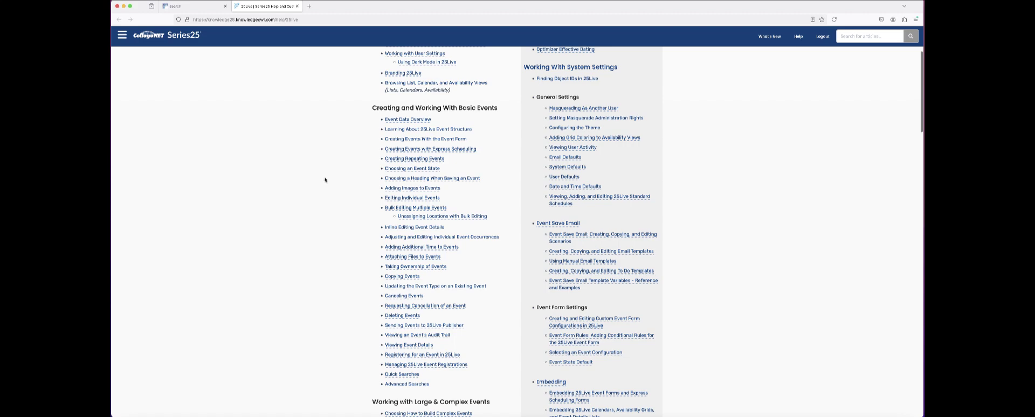
{"action": "scroll", "coordinate": [314, 181], "scroll_direction": "down", "scroll_amount": 2}
{"action": "scroll", "coordinate": [307, 180], "scroll_direction": "up", "scroll_amount": 8}
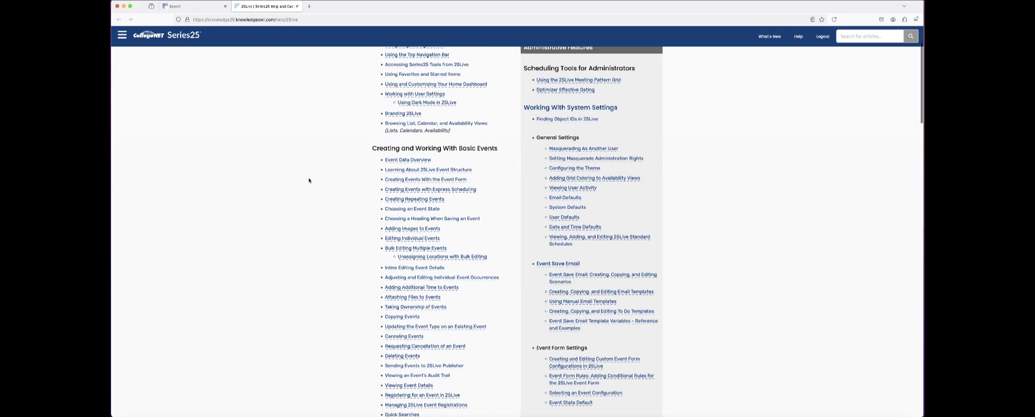
Search the help articles for "task" and read the Creating To Do Tasks article
{"action": "left_click", "coordinate": [859, 36]}
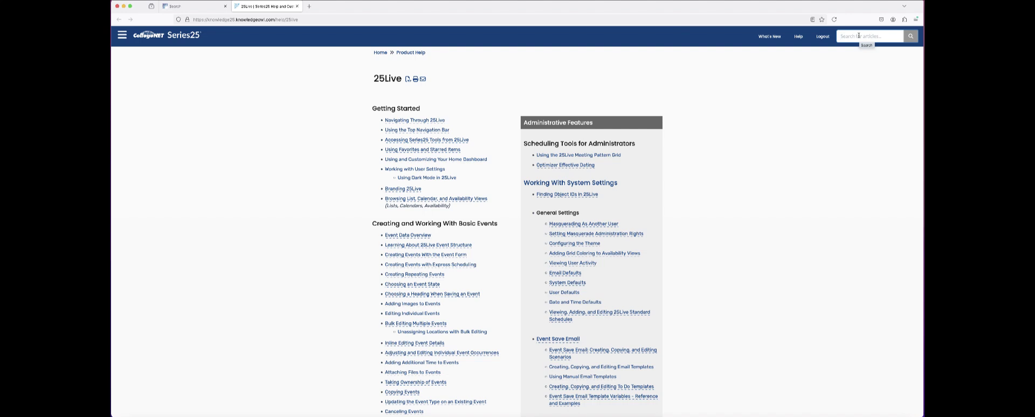
{"action": "type", "text": "task"}
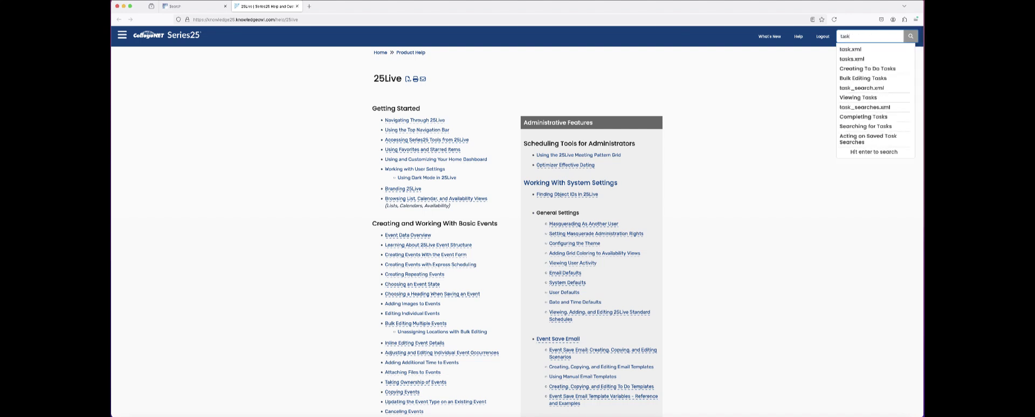
{"action": "left_click", "coordinate": [863, 69]}
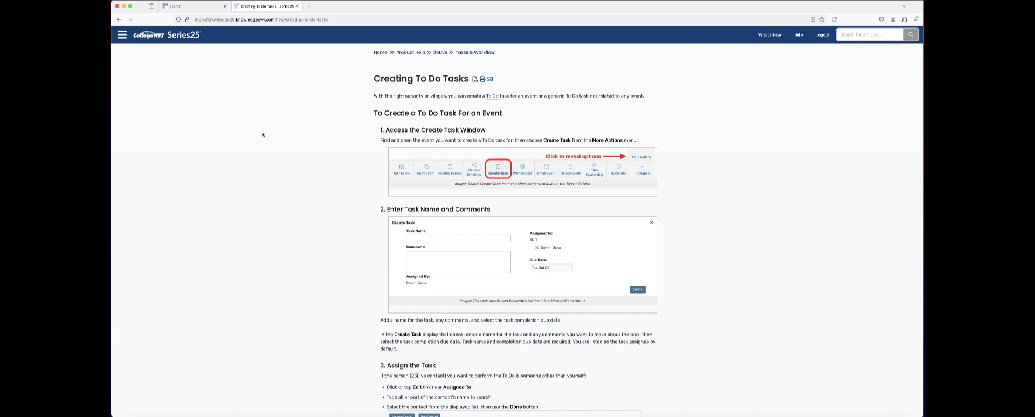
{"action": "scroll", "coordinate": [255, 133], "scroll_direction": "down", "scroll_amount": 1}
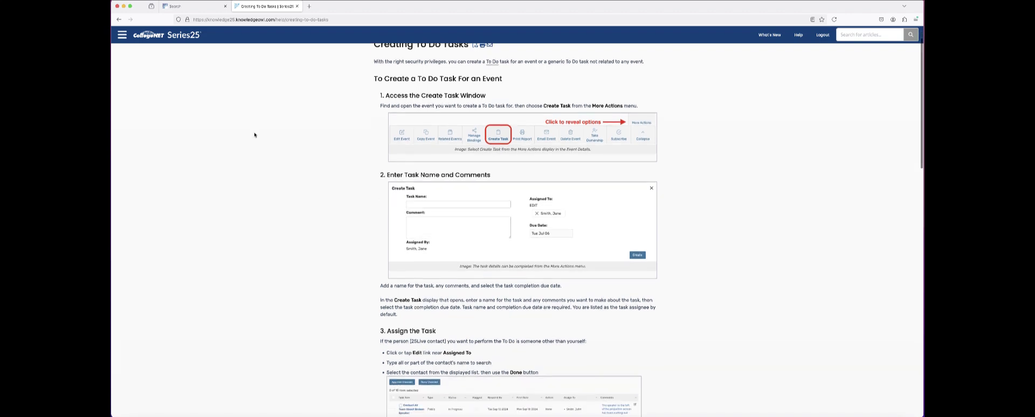